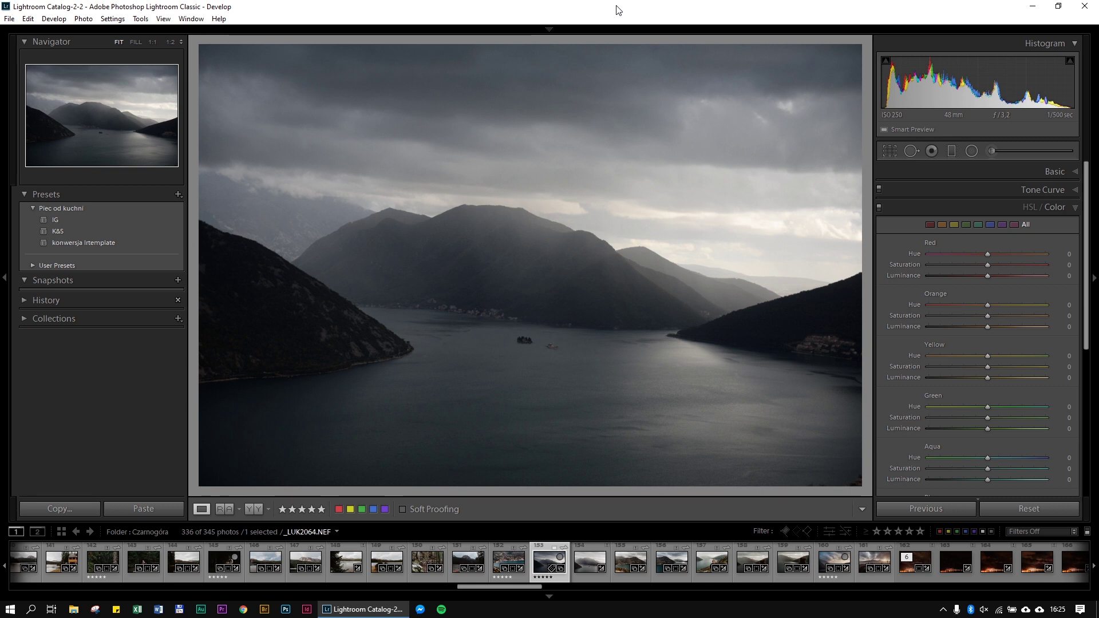
Step: Open the Plug-in Manager's add-plug-in folder browser at the thefader_r1555 folder
{"action": "left_click", "coordinate": [9, 19]}
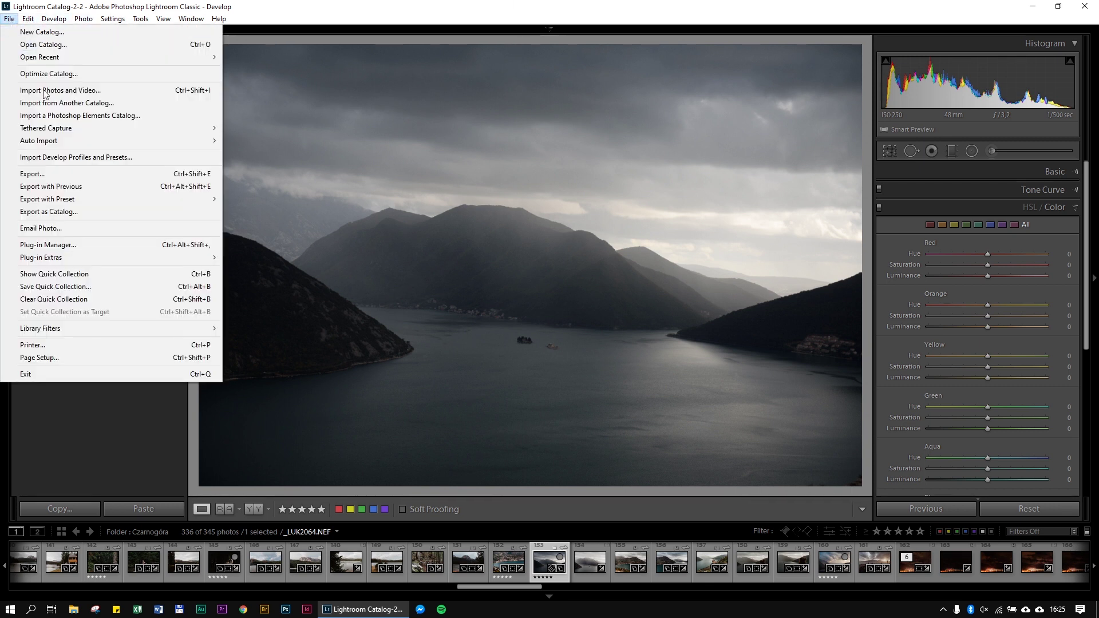
{"action": "left_click", "coordinate": [115, 248]}
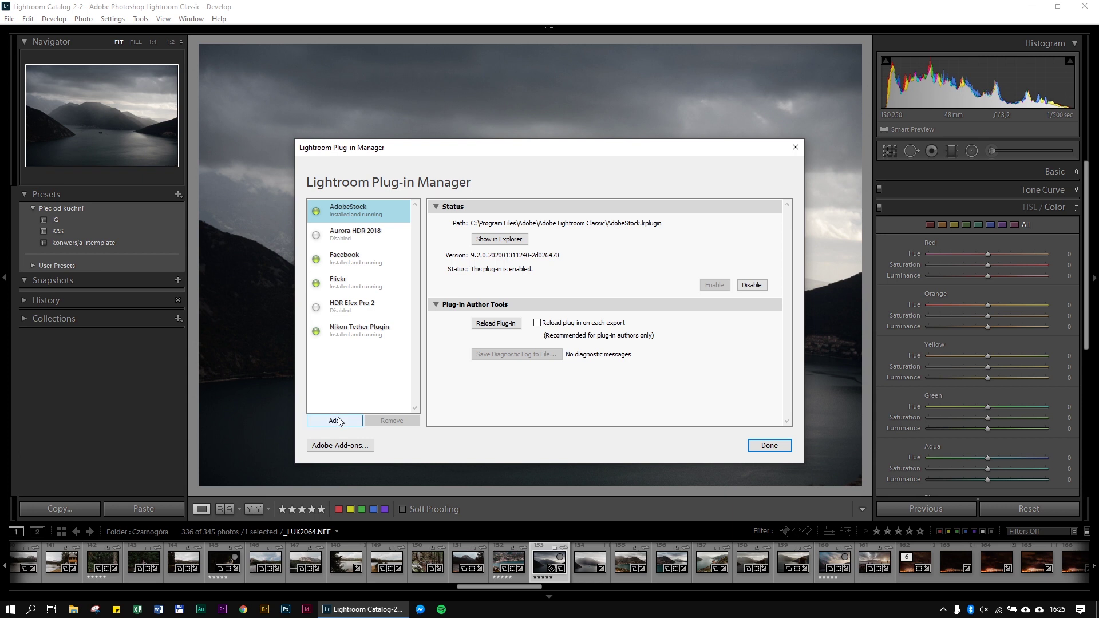
{"action": "left_click", "coordinate": [339, 421]}
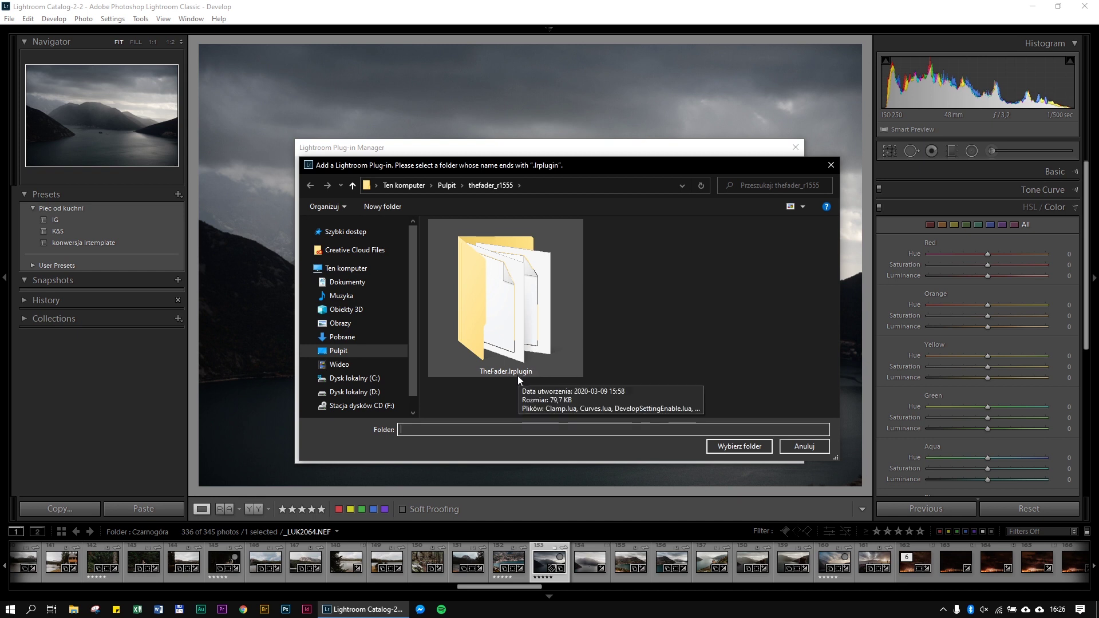
Step: Select the TheFader.lrplugin folder to install The Fader plug-in
{"action": "left_click", "coordinate": [509, 325]}
{"action": "left_click", "coordinate": [736, 448]}
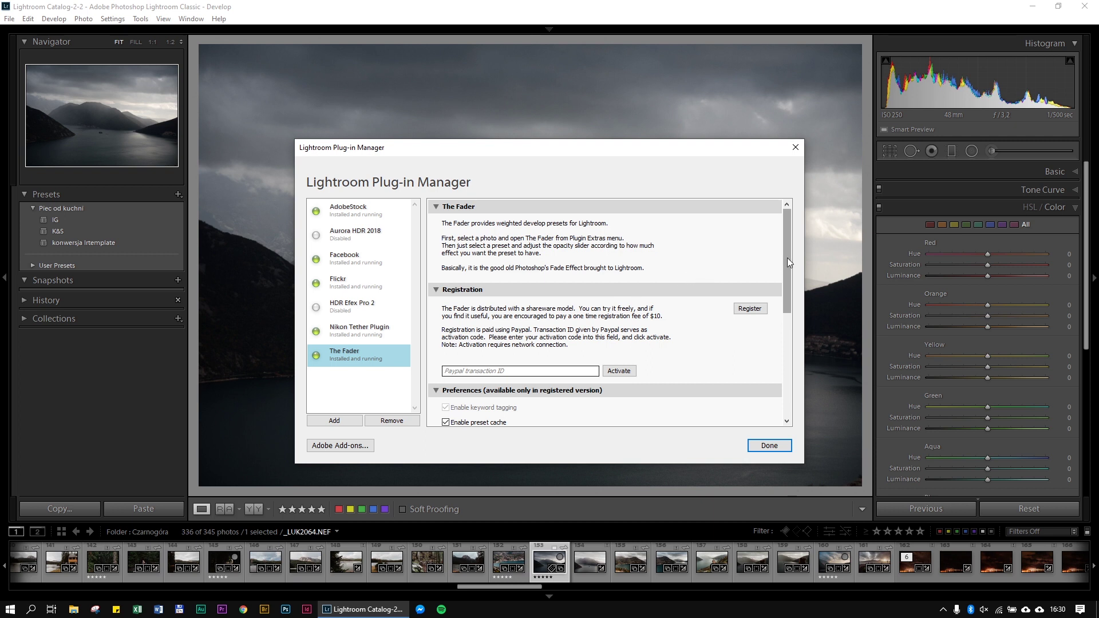
Step: Review The Fader's Registration and Preferences details, then close the Plug-in Manager
{"action": "left_click_drag", "start_coordinate": [787, 259], "coordinate": [786, 292]}
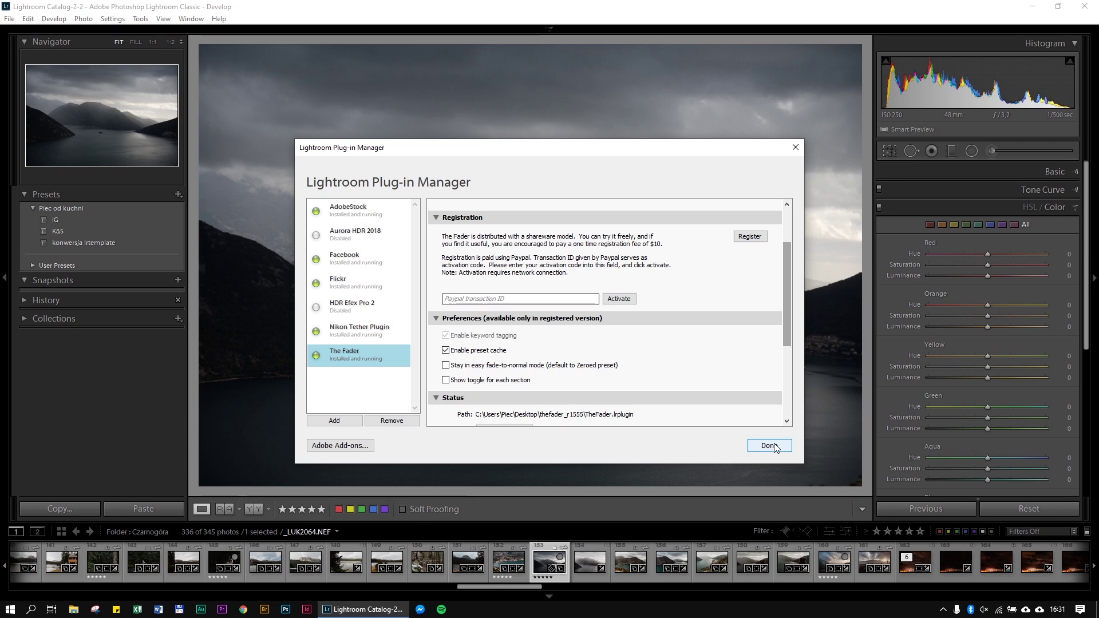
{"action": "left_click", "coordinate": [769, 445]}
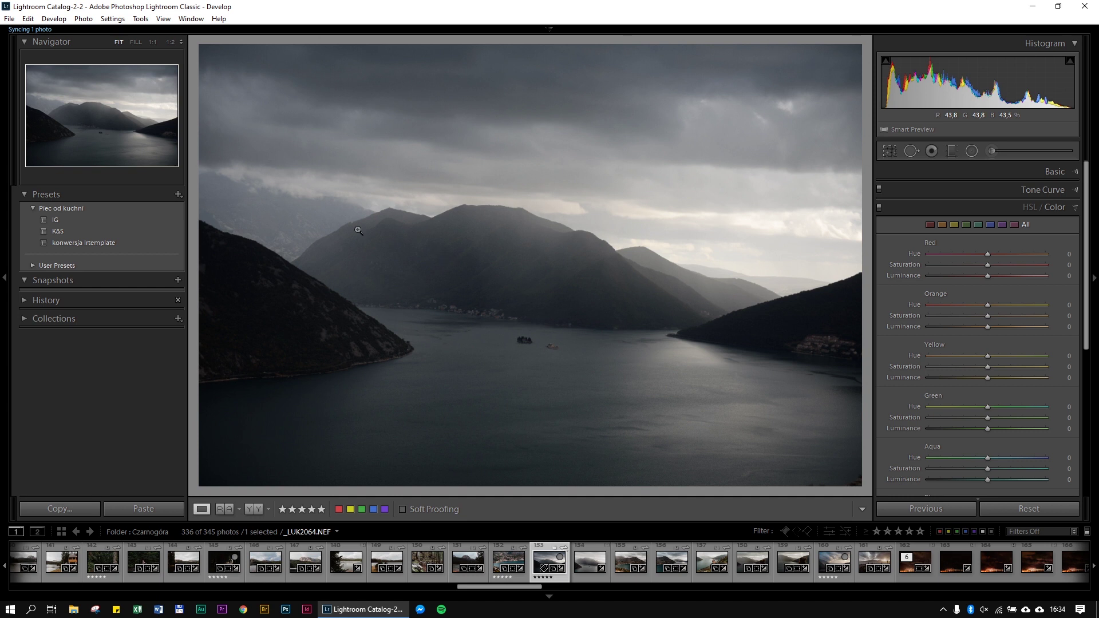
Step: Launch The Fader and preview the K&S preset from Piec od kuchni at opacity 100
{"action": "left_click", "coordinate": [10, 18]}
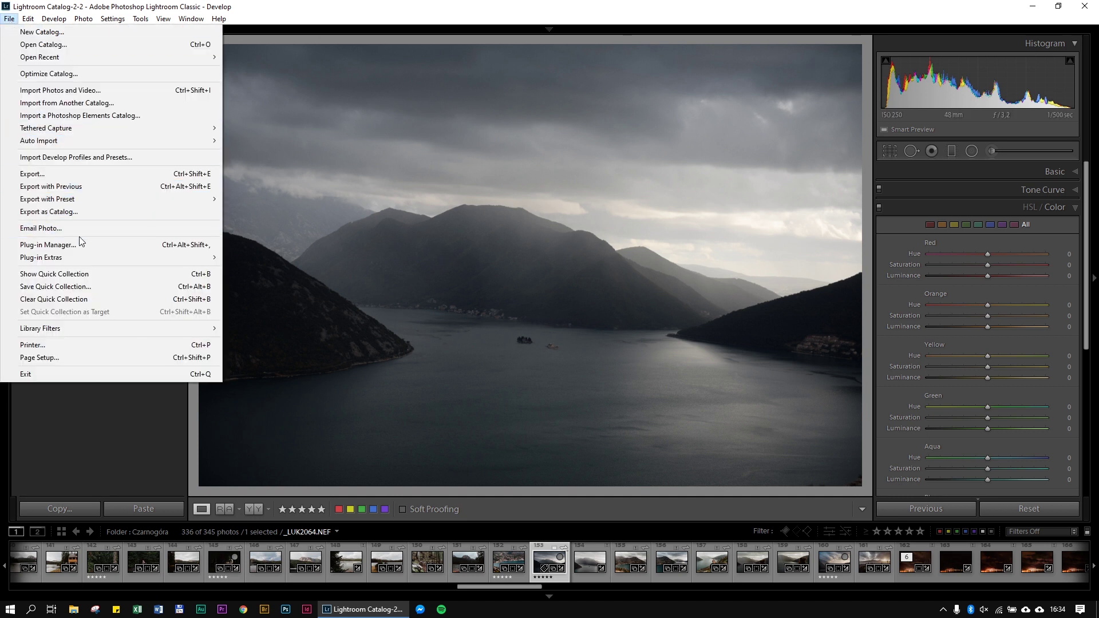
{"action": "mouse_move", "coordinate": [112, 258]}
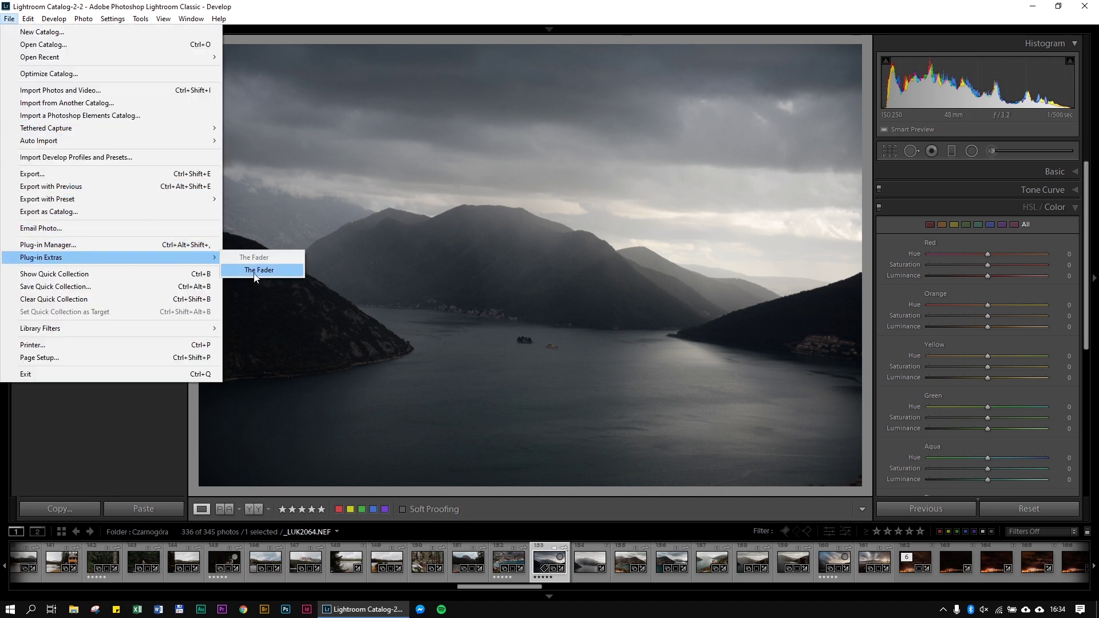
{"action": "left_click", "coordinate": [255, 272]}
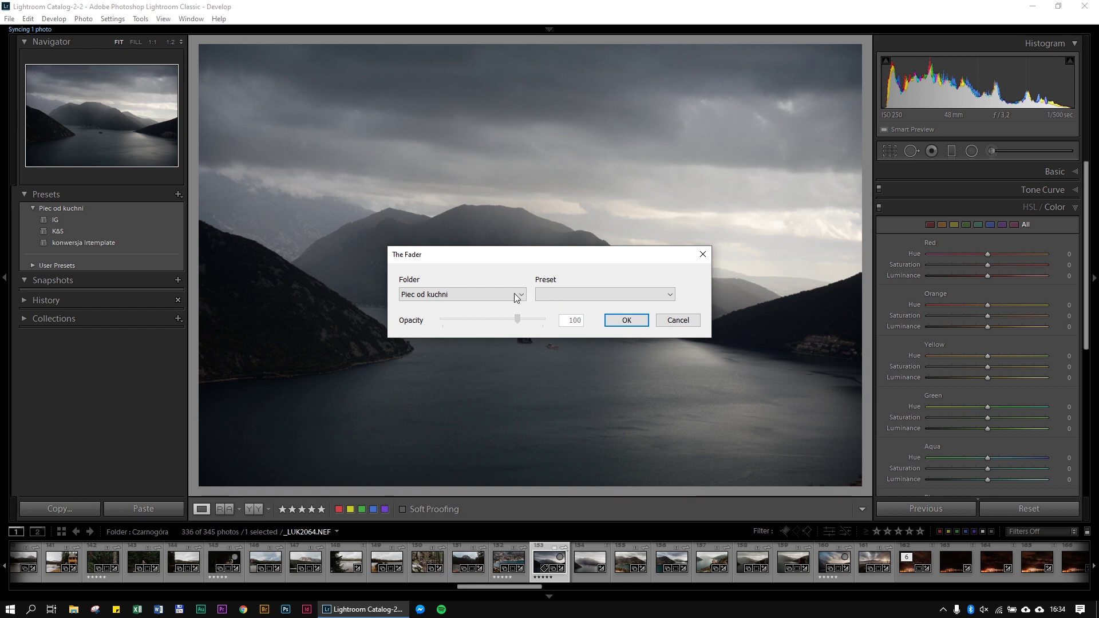
{"action": "left_click", "coordinate": [548, 293]}
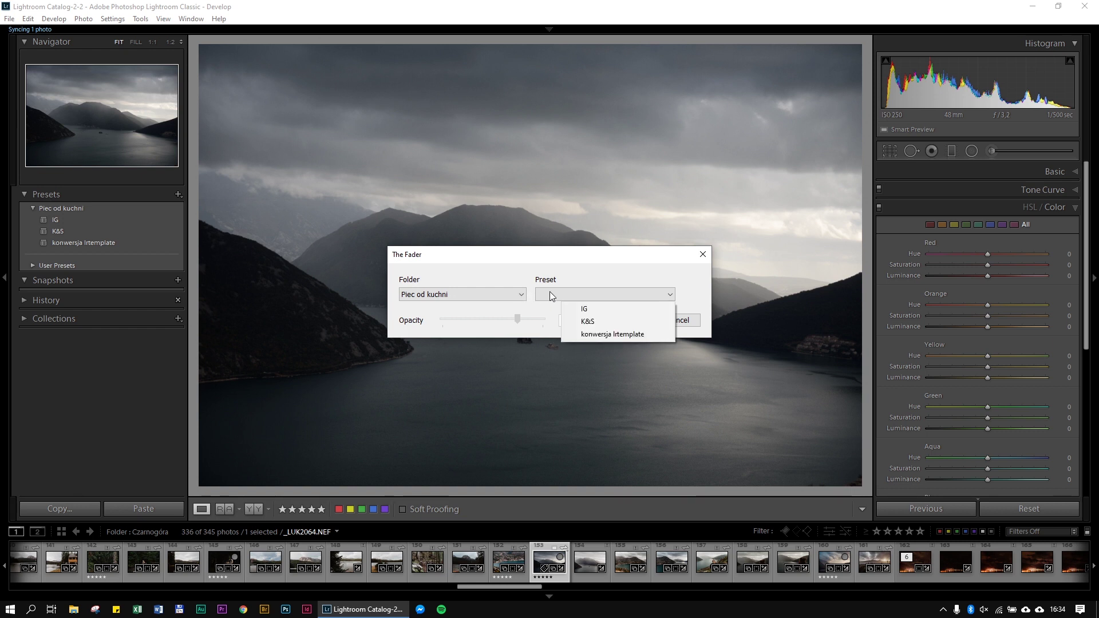
{"action": "left_click", "coordinate": [612, 321]}
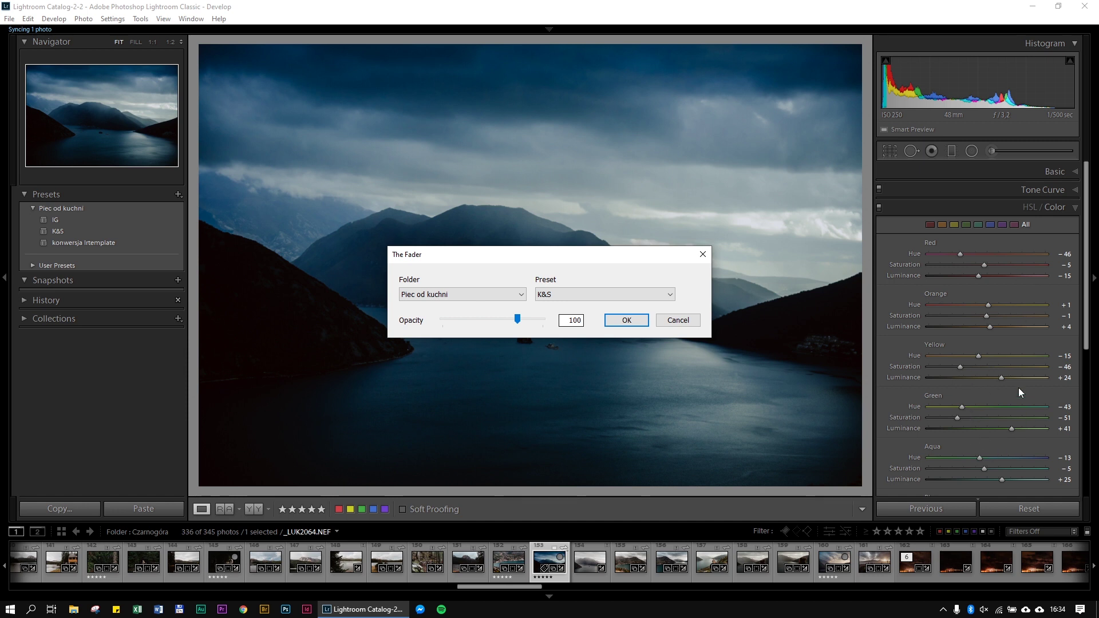
Step: Compare K&S opacities from -50 to 150 and settle on 78
{"action": "left_click_drag", "start_coordinate": [519, 319], "coordinate": [429, 321]}
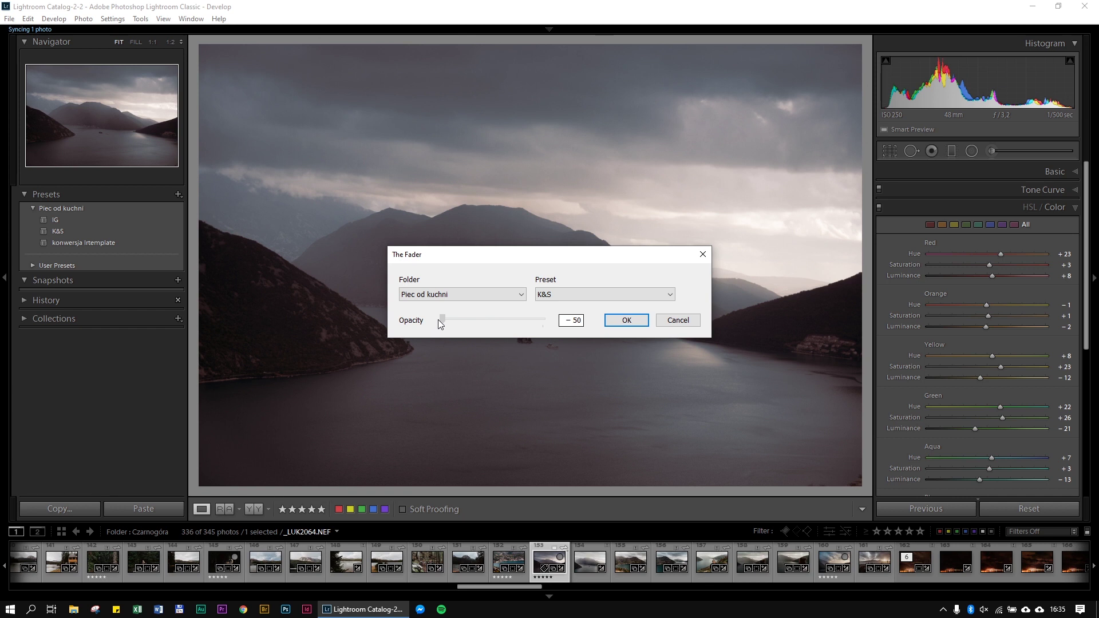
{"action": "left_click_drag", "start_coordinate": [440, 320], "coordinate": [467, 320]}
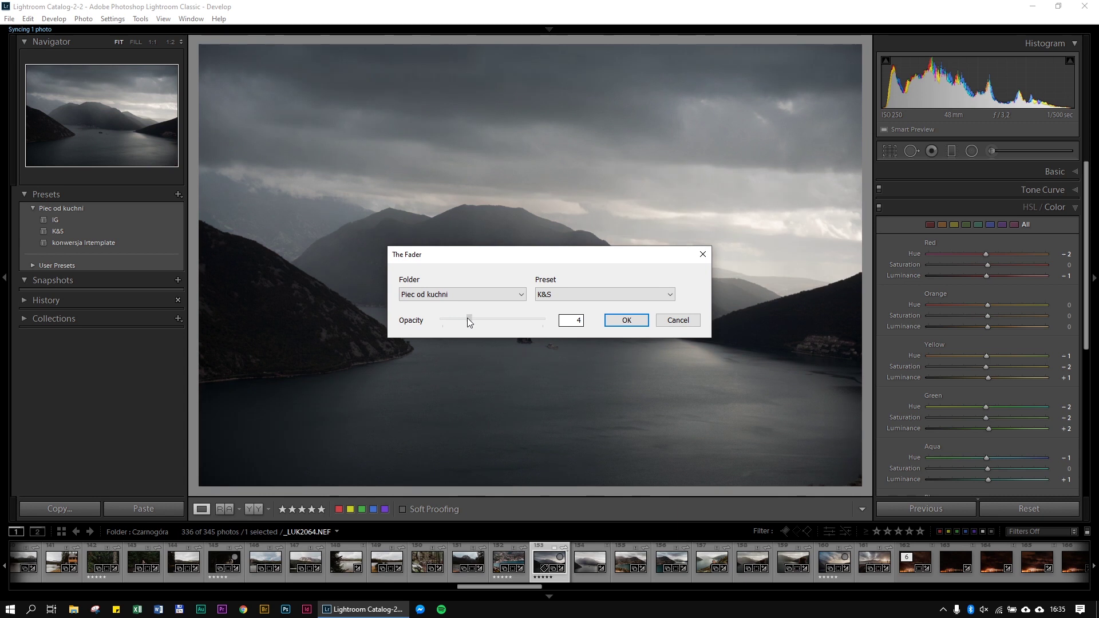
{"action": "mouse_move", "coordinate": [467, 320]}
{"action": "left_mouse_down"}
{"action": "mouse_move", "coordinate": [431, 318]}
{"action": "mouse_move", "coordinate": [518, 318]}
{"action": "left_mouse_up"}
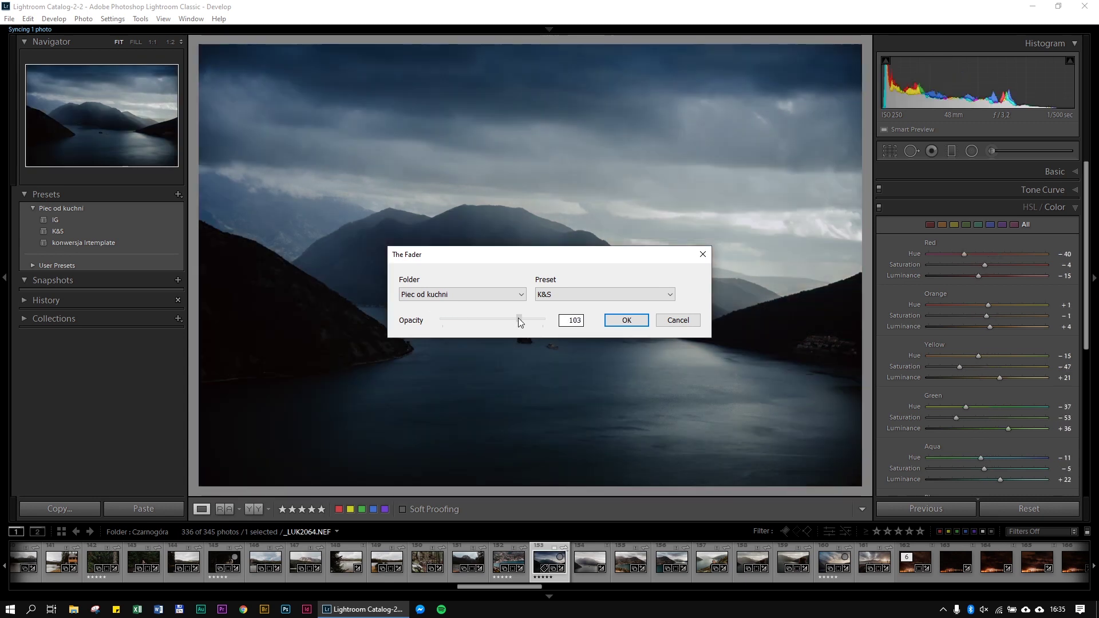
{"action": "left_click_drag", "start_coordinate": [518, 319], "coordinate": [548, 322]}
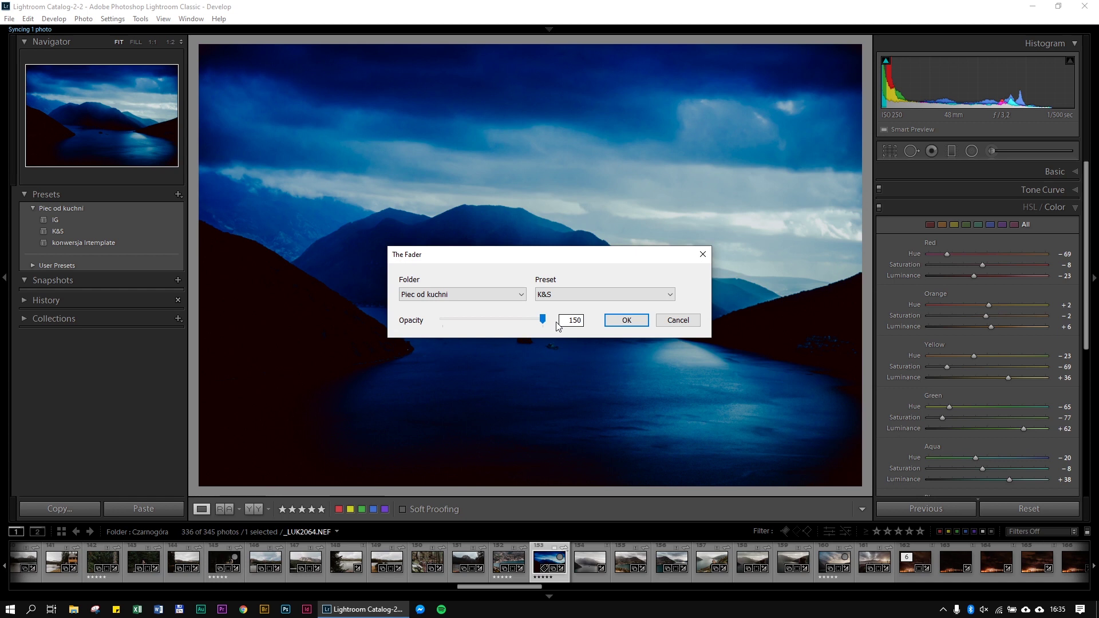
{"action": "mouse_move", "coordinate": [544, 319]}
{"action": "left_mouse_down"}
{"action": "mouse_move", "coordinate": [496, 319]}
{"action": "mouse_move", "coordinate": [508, 318]}
{"action": "left_mouse_up"}
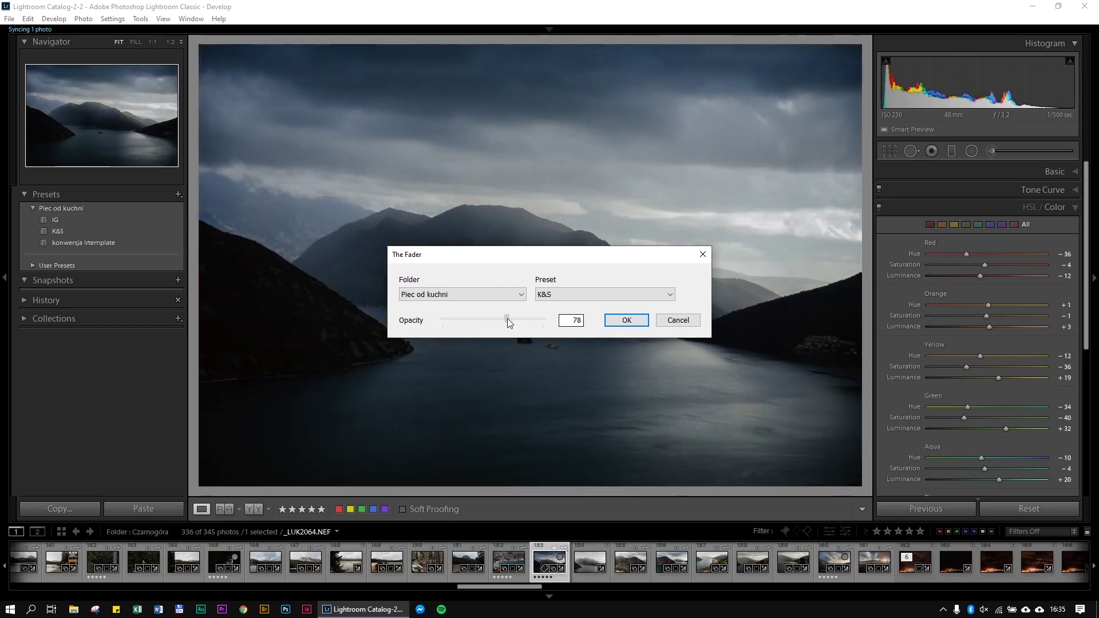
Step: Confirm The Fader to apply K&S at 78 opacity to the lake photo
{"action": "left_click", "coordinate": [627, 325]}
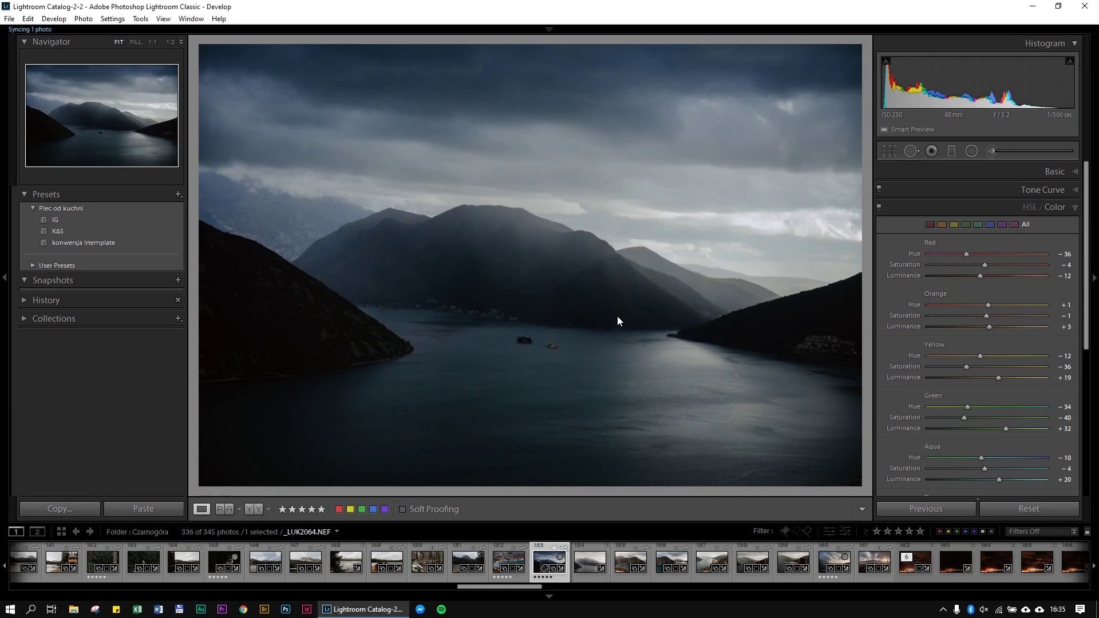